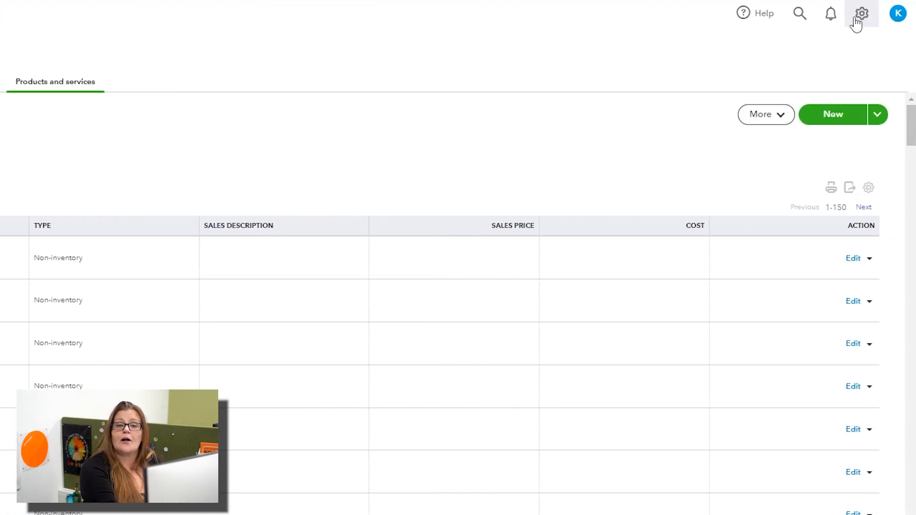
Start a new non-inventory item in the Products and services list and name it "Inventory RV used".
left_click(861, 15)
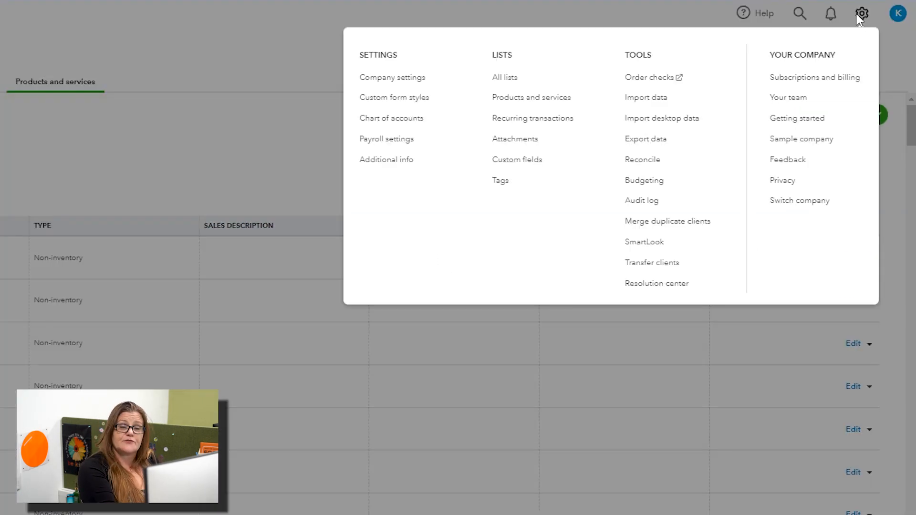
left_click(564, 98)
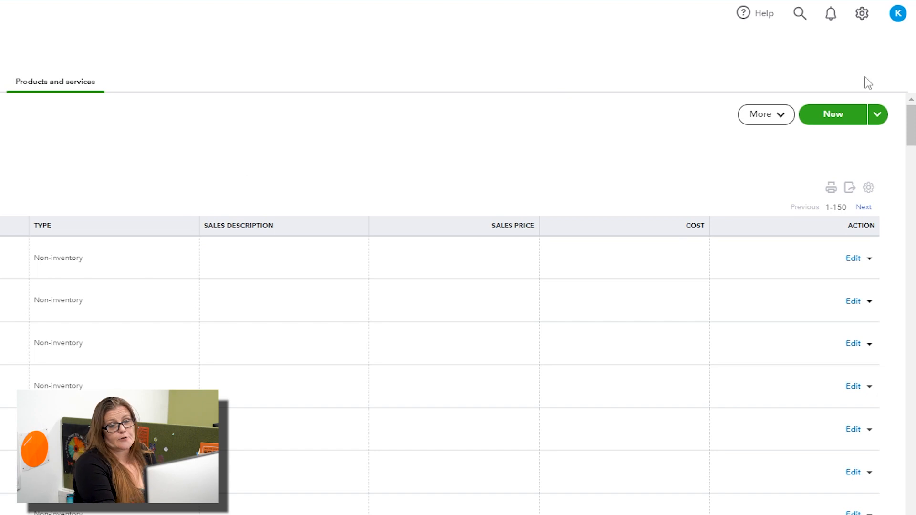
left_click(828, 120)
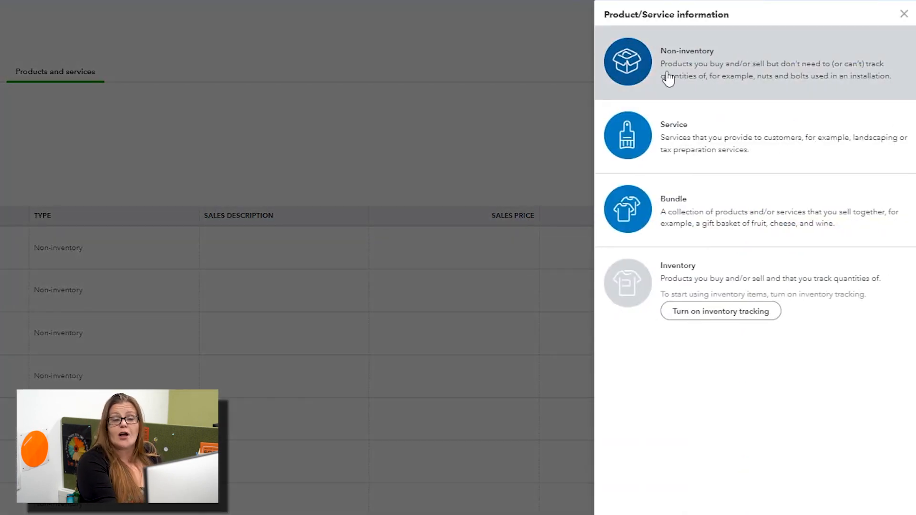
left_click(713, 61)
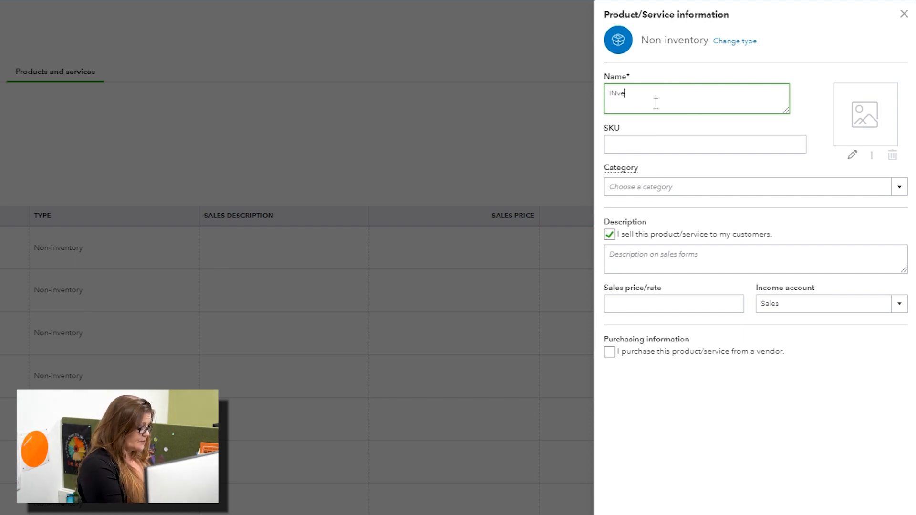
type("INventory RV used")
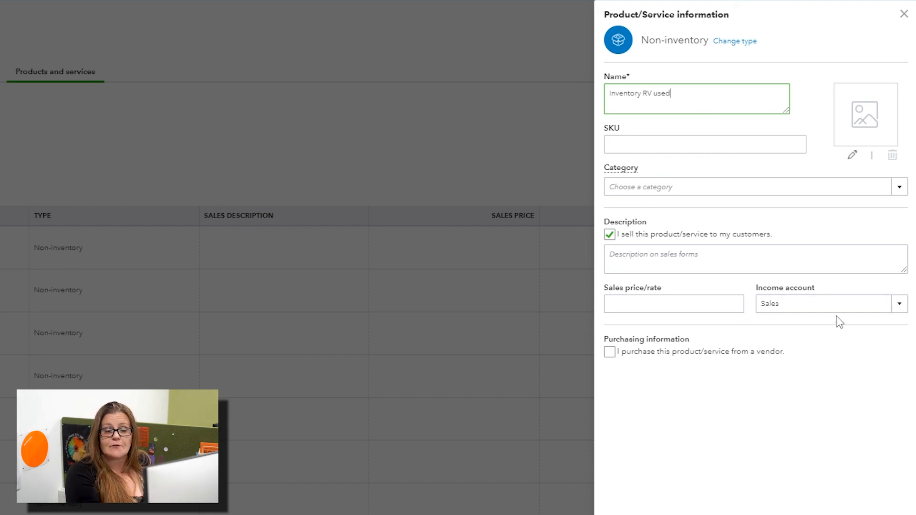
Set the income account to Inventory Serialized - New, enable purchasing from a vendor, and set the expense account to Inventory Serialized - Used.
left_click(896, 308)
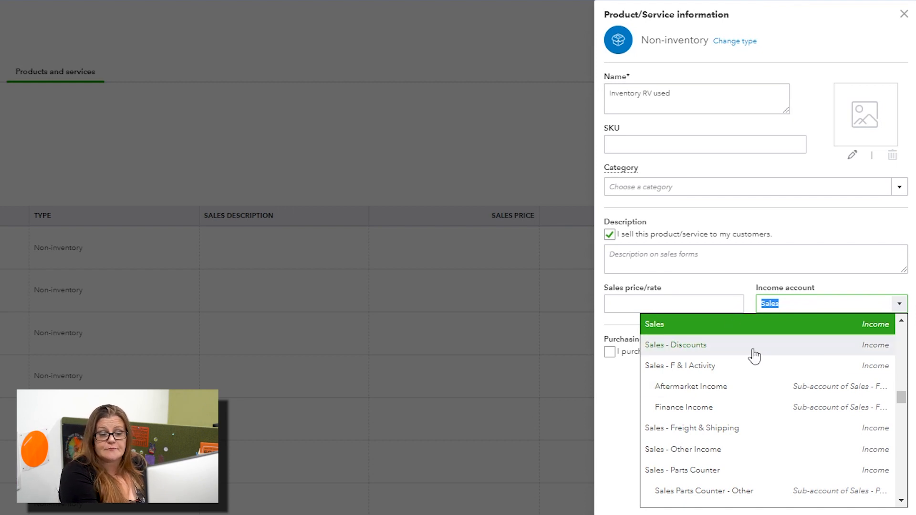
scroll(773, 422, "up", 5)
scroll(775, 420, "up", 10)
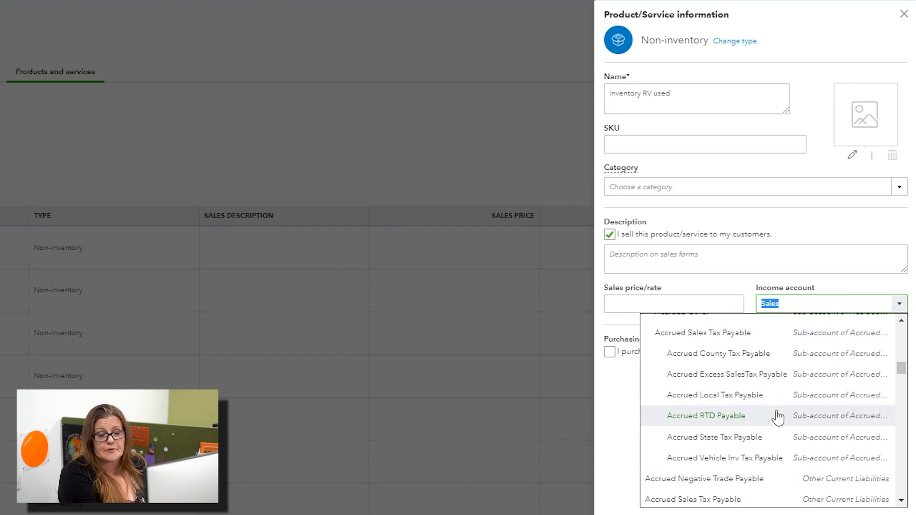
scroll(778, 423, "up", 1)
scroll(775, 429, "up", 12)
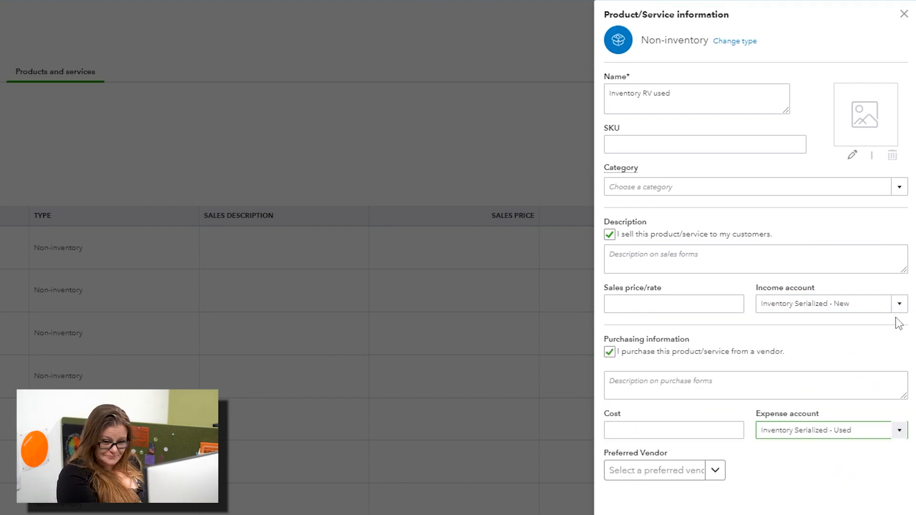
Set the income account to Inventory Serialized - Used, keep vendor purchasing enabled, and save and close the item.
left_click(900, 306)
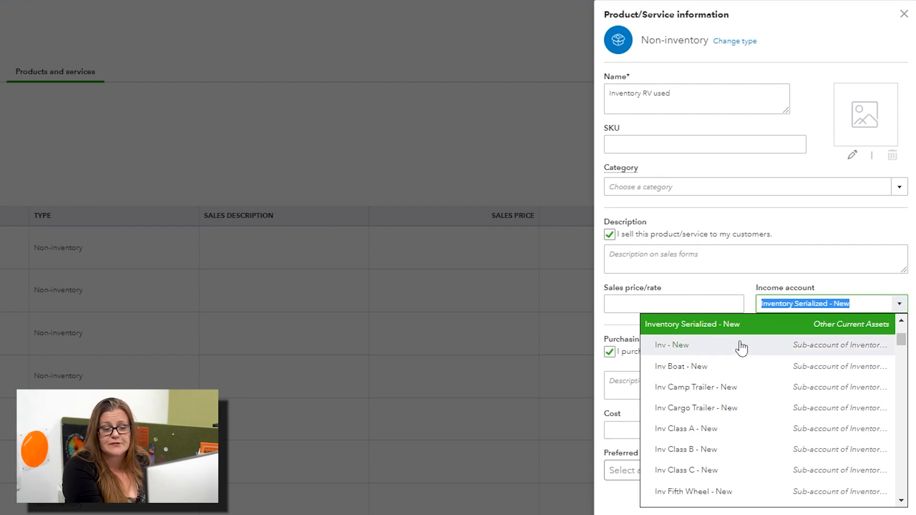
scroll(743, 348, "down", 5)
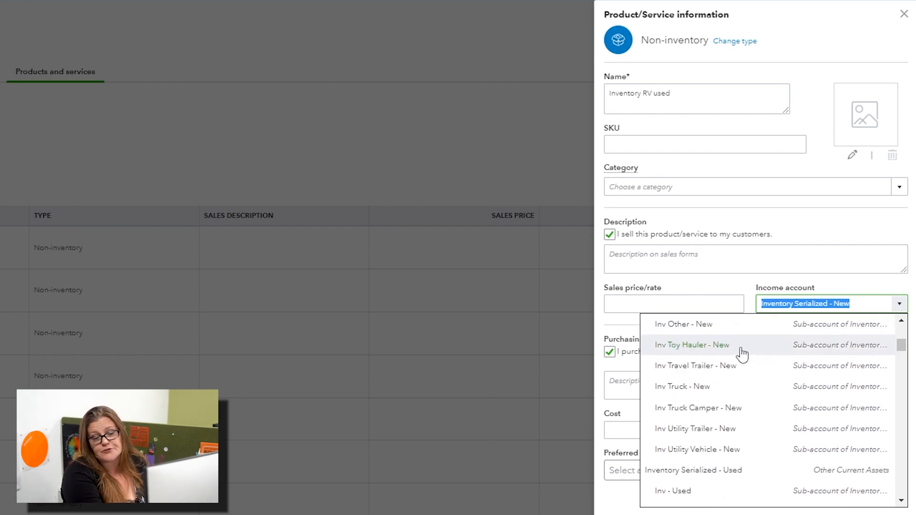
left_click(709, 466)
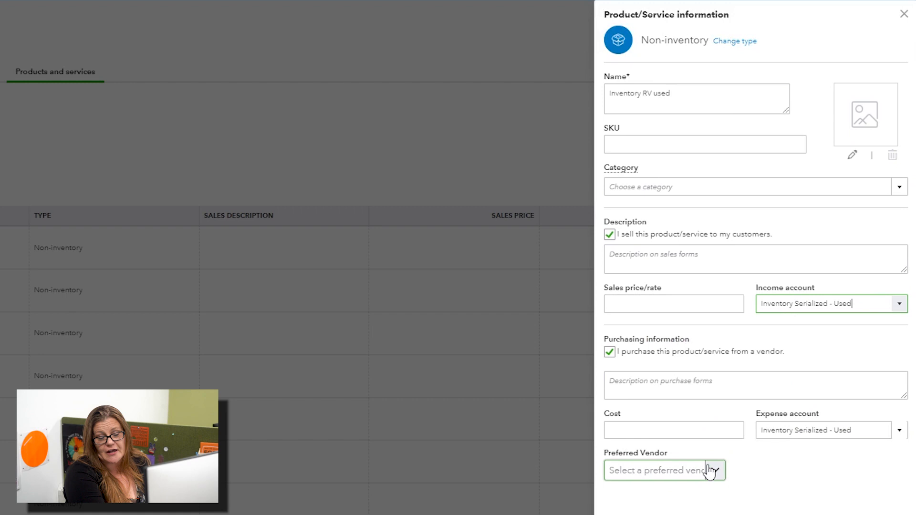
left_click(826, 352)
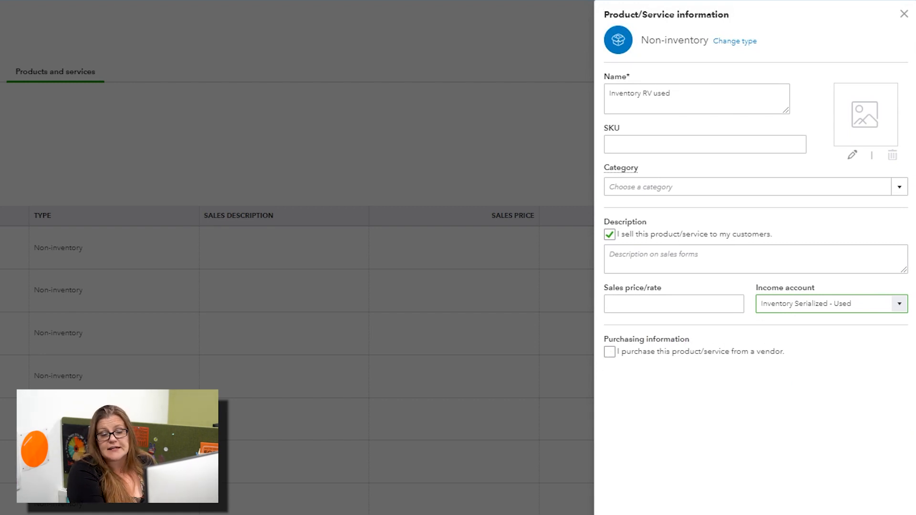
left_click(613, 354)
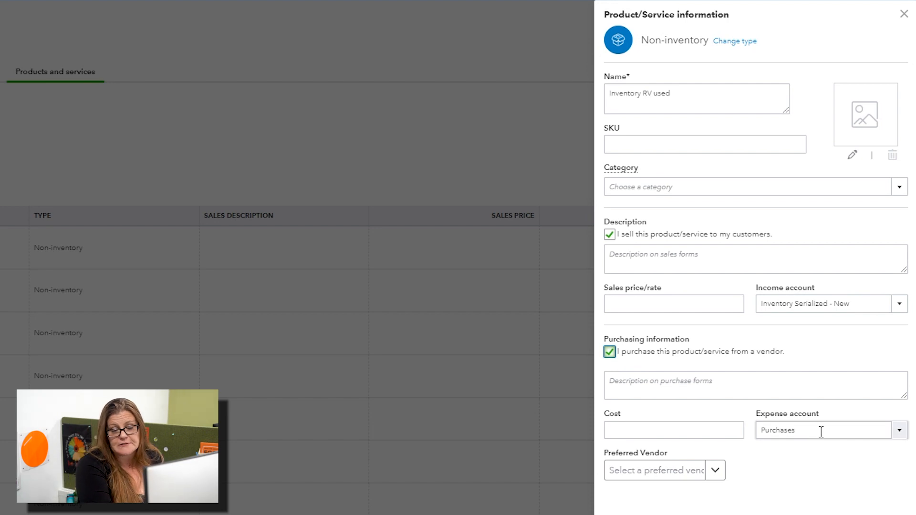
scroll(821, 420, "down", 3)
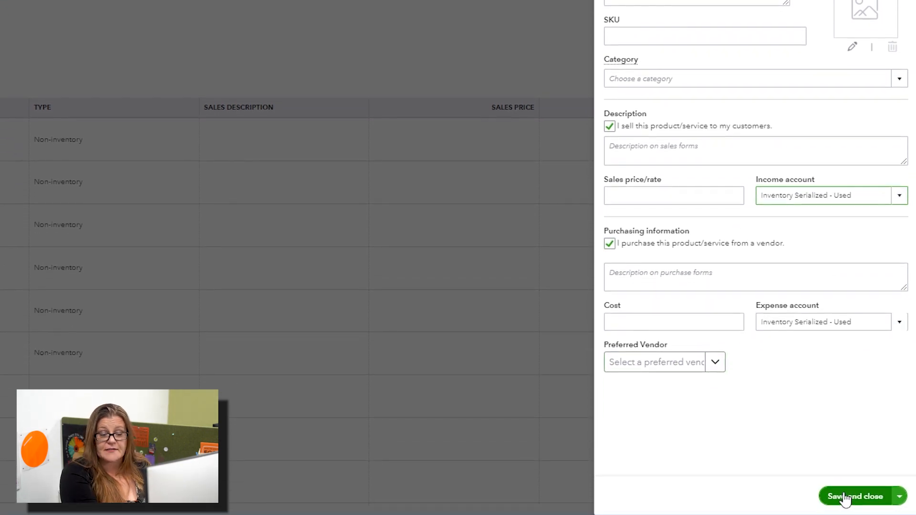
left_click(845, 497)
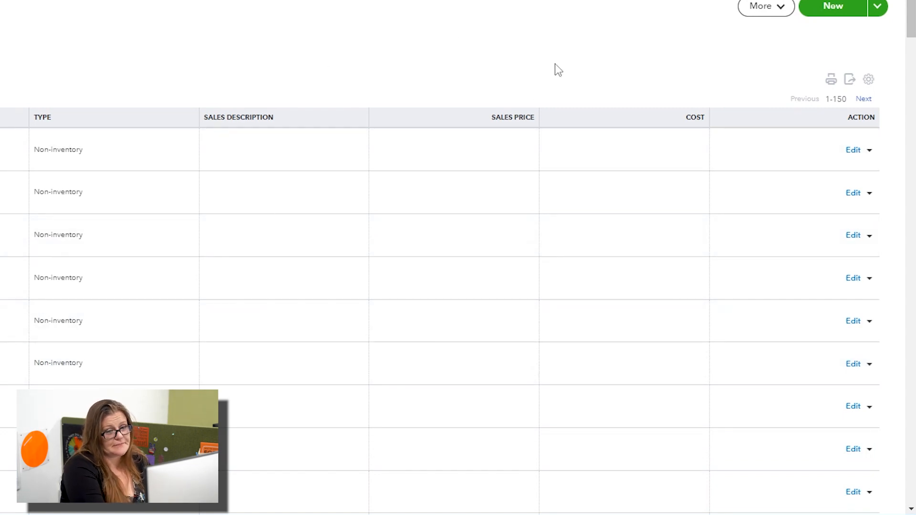
Start another new non-inventory item and name it "Sales RV Used".
scroll(554, 64, "up", 2)
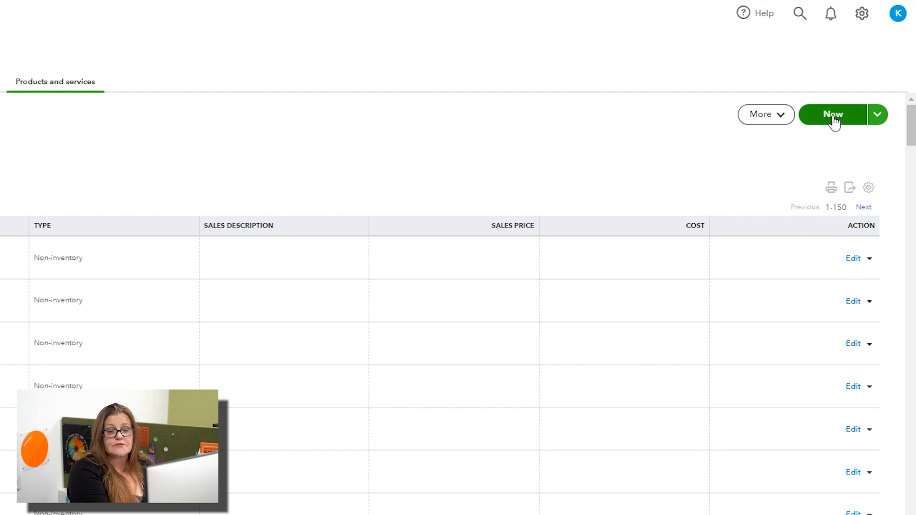
scroll(833, 116, "down", 1)
left_click(833, 116)
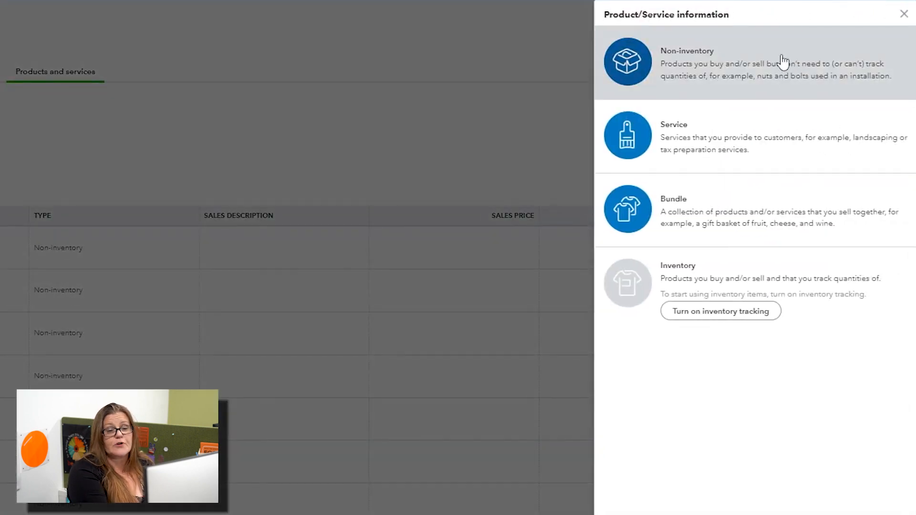
left_click(748, 71)
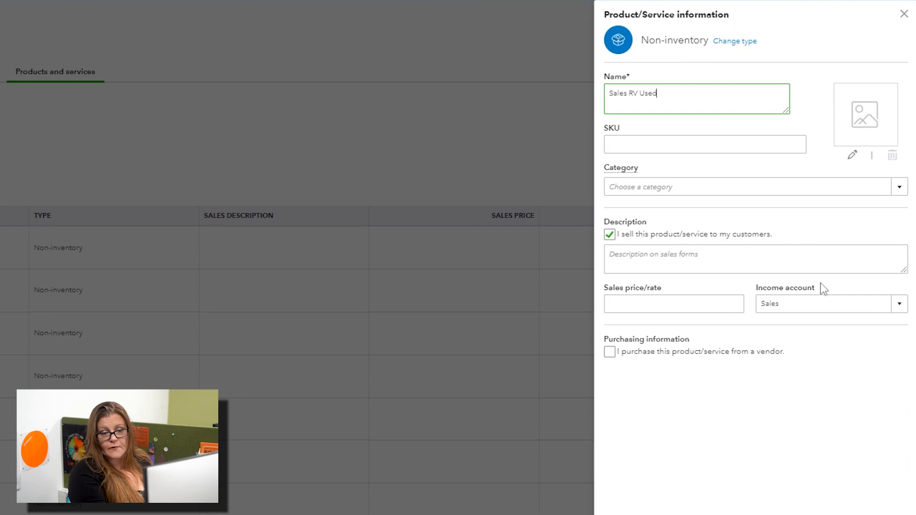
Use Sales as the income account, enable vendor purchasing with Sales as the expense account, and save the item.
left_click(900, 308)
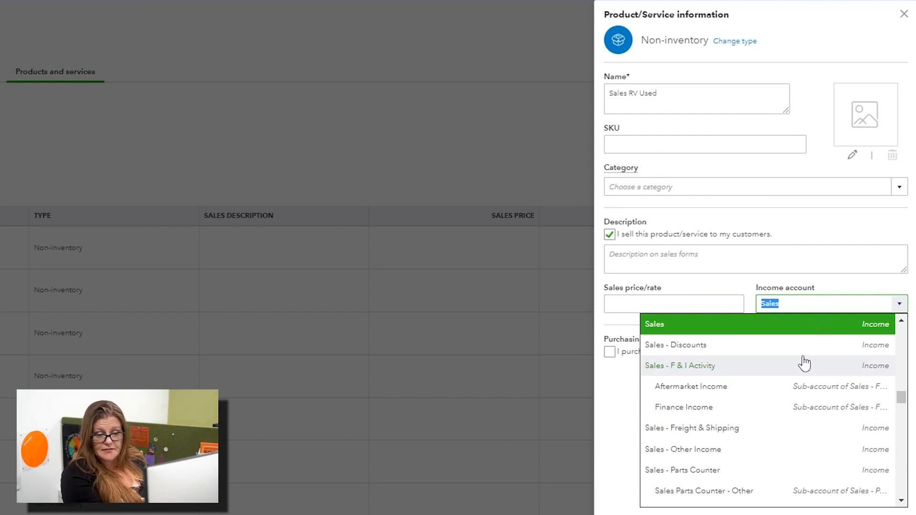
scroll(807, 406, "up", 3)
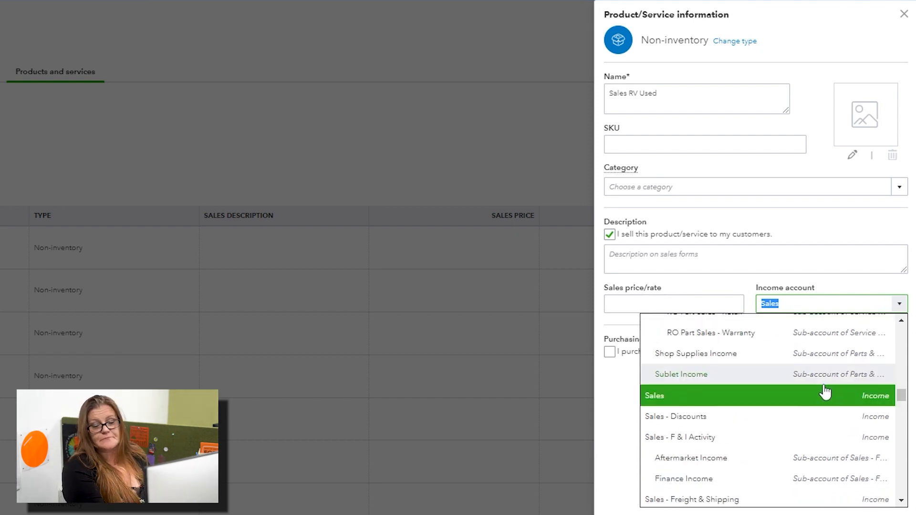
left_click(709, 403)
left_click(902, 432)
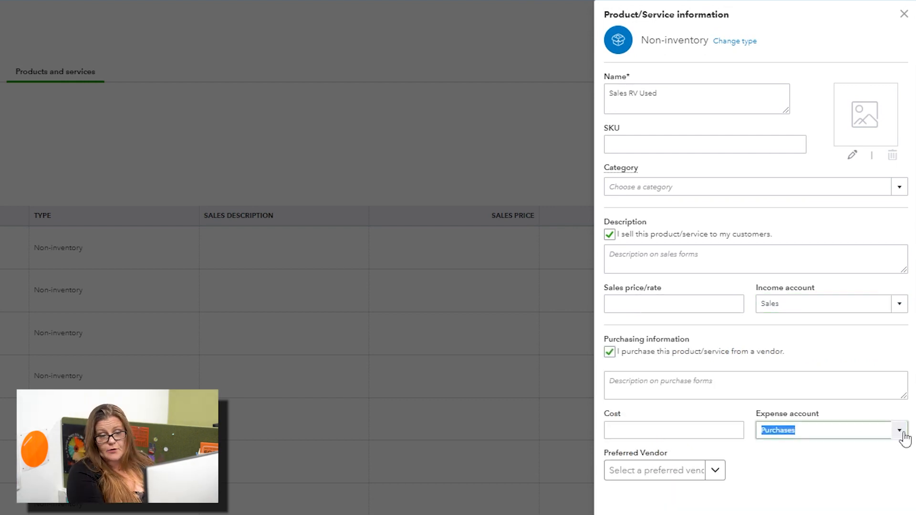
left_click(900, 431)
scroll(764, 377, "down", 3)
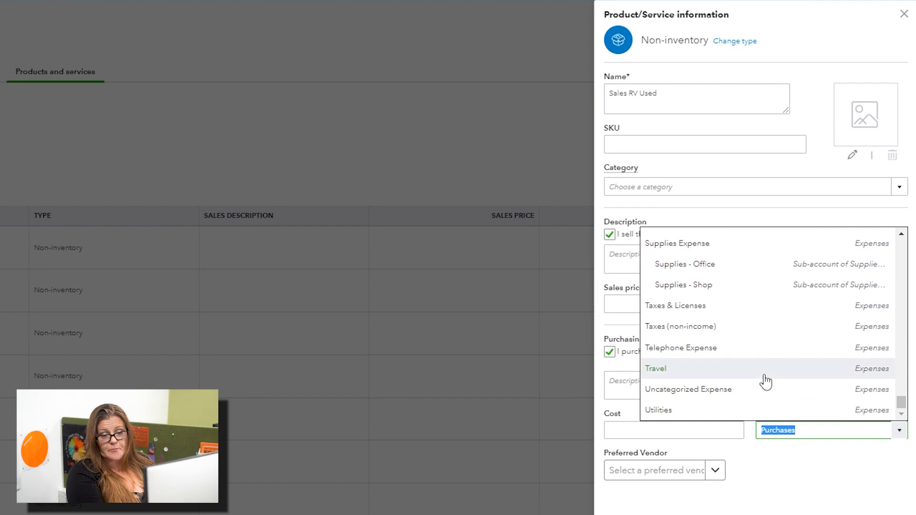
left_click(766, 377)
scroll(854, 429, "down", 3)
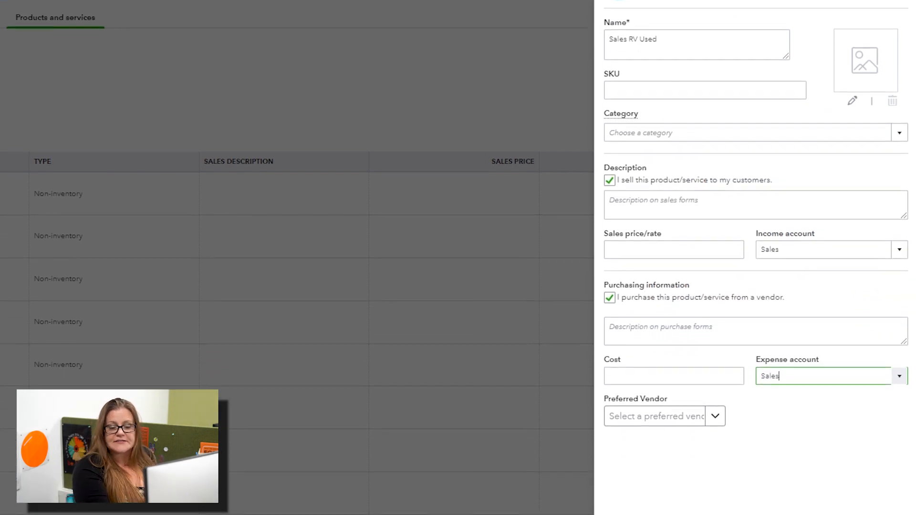
left_click(850, 504)
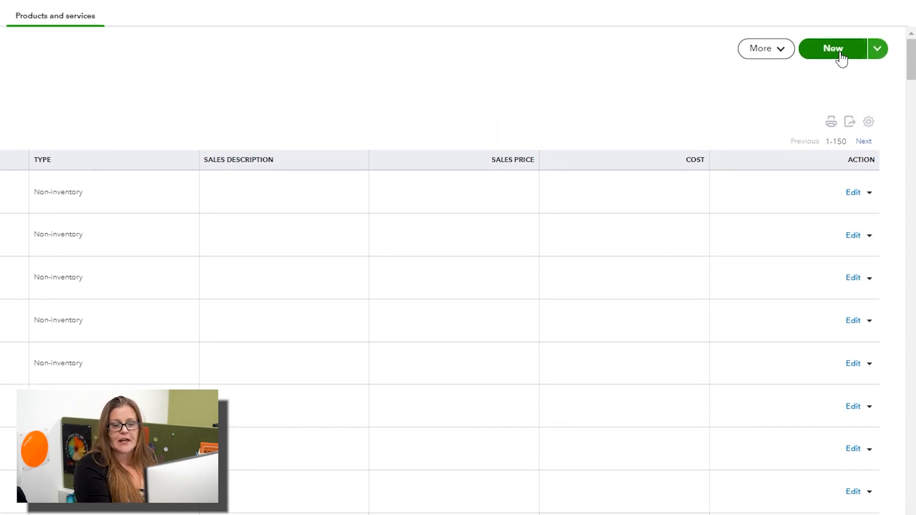
Start a third new non-inventory item and name it "COGS RV USed".
left_click(838, 12)
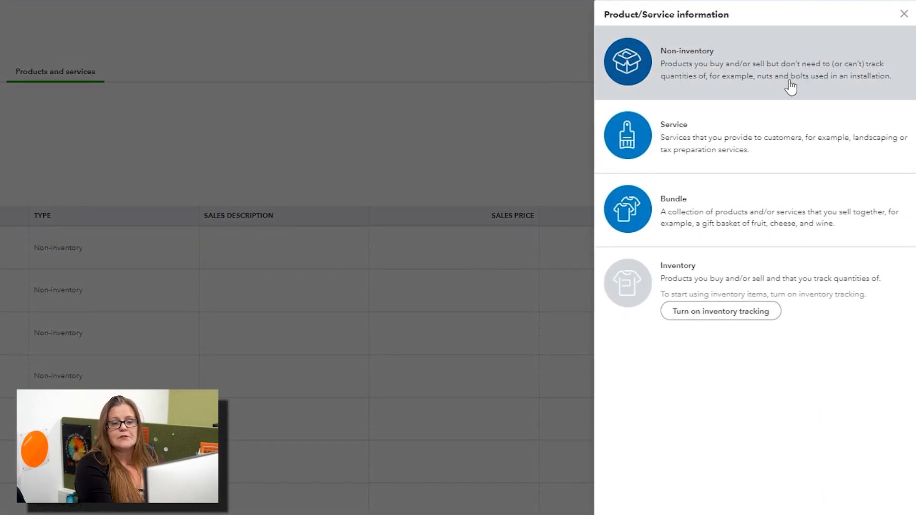
left_click(792, 86)
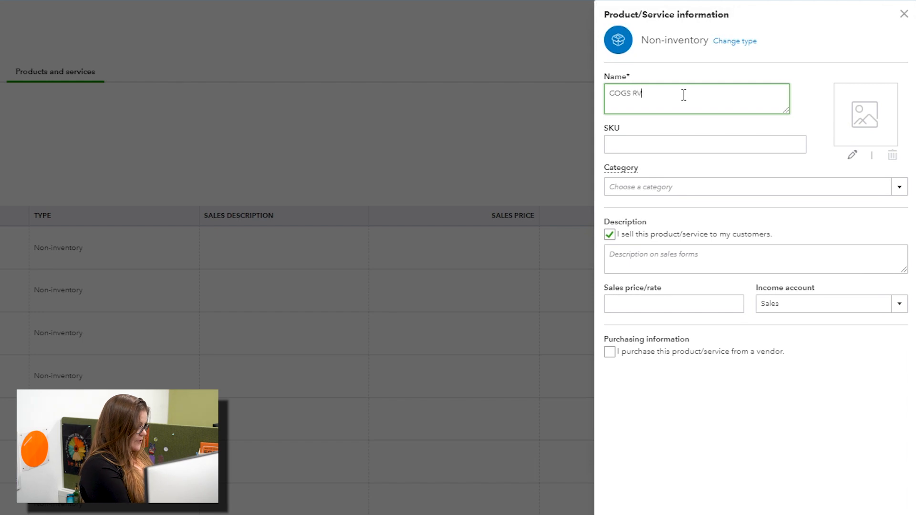
type("COGS RV USed")
Set the COGS item's income account to COGS - Serialized Inventory.
left_click(835, 303)
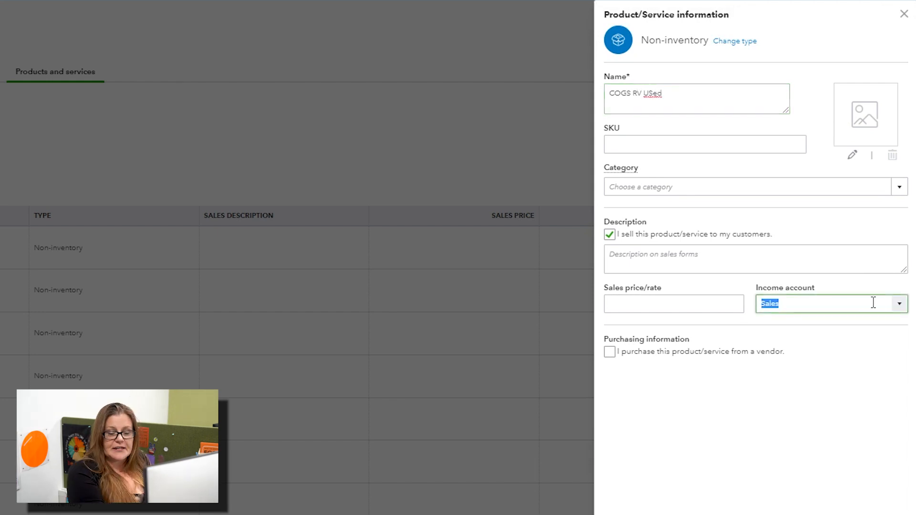
left_click(897, 306)
scroll(754, 451, "down", 3)
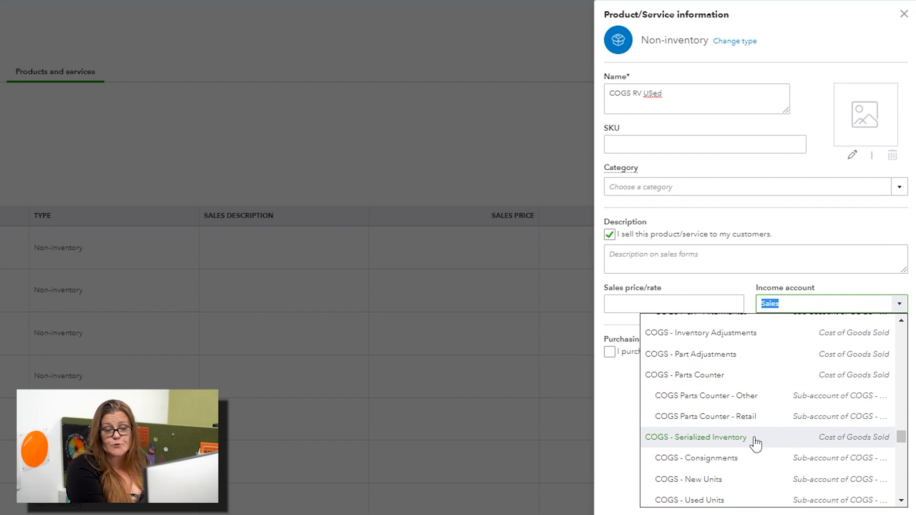
left_click(755, 438)
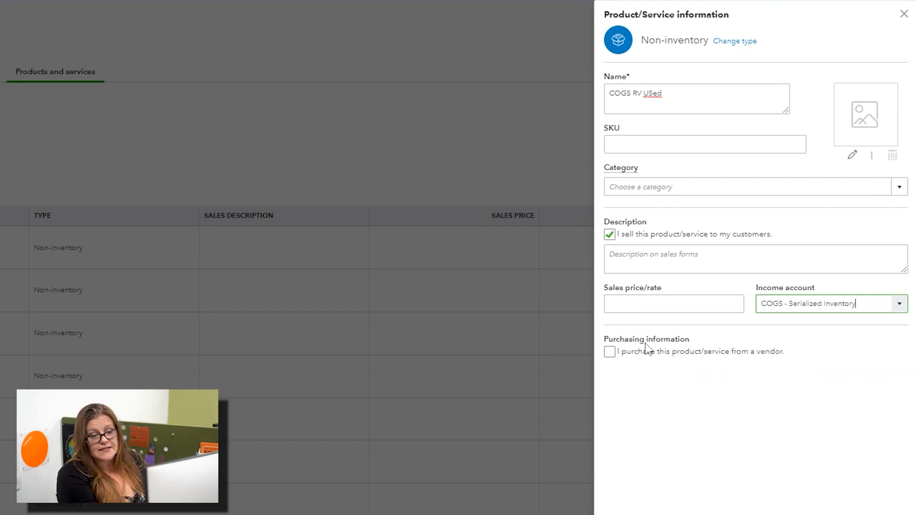
Enable purchasing from a vendor, set the expense account to COGS - Serialized Inventory, and save the item.
left_click(609, 355)
left_click(859, 430)
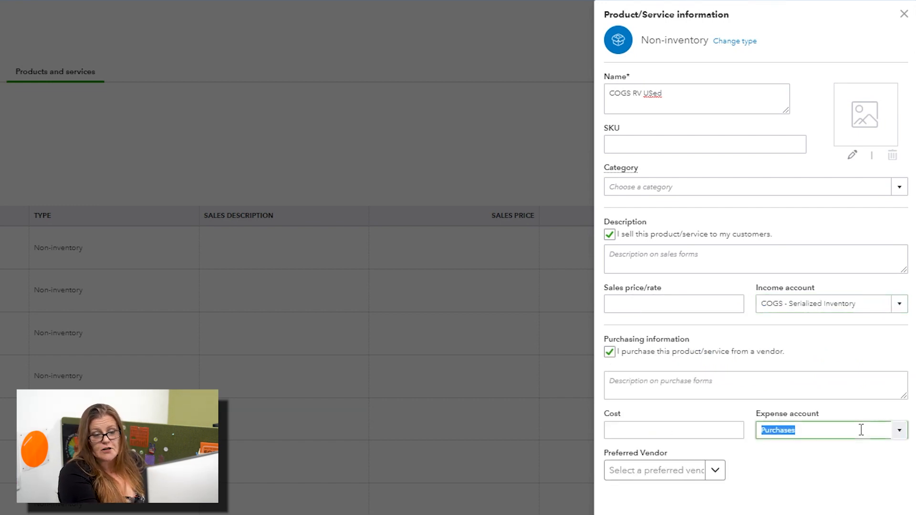
left_click(899, 430)
scroll(764, 352, "down", 5)
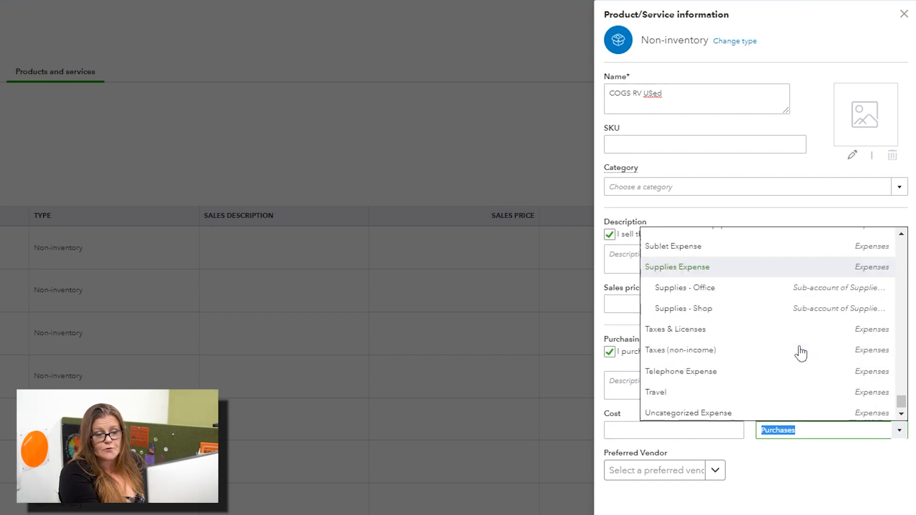
left_click(800, 352)
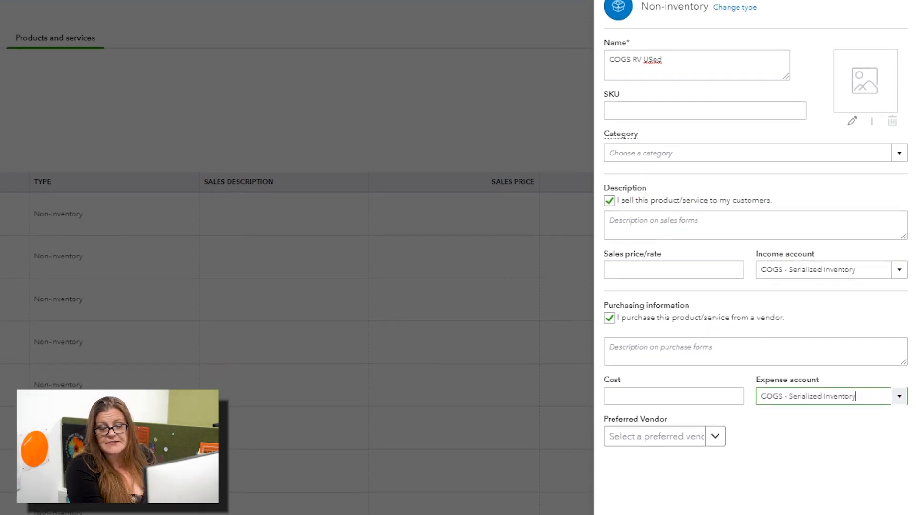
left_click(835, 510)
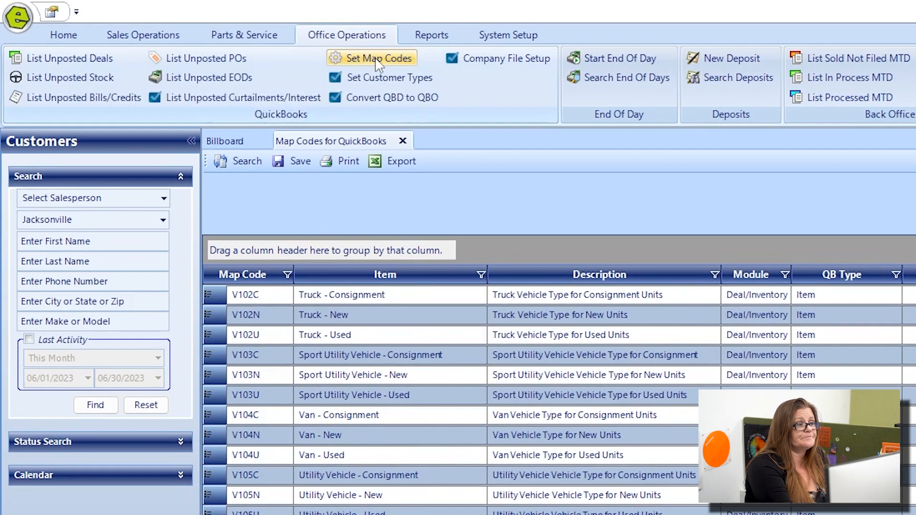
In the dealership software, open the Map Codes for QuickBooks list and remove its "Found Where?" grouping.
left_click(234, 36)
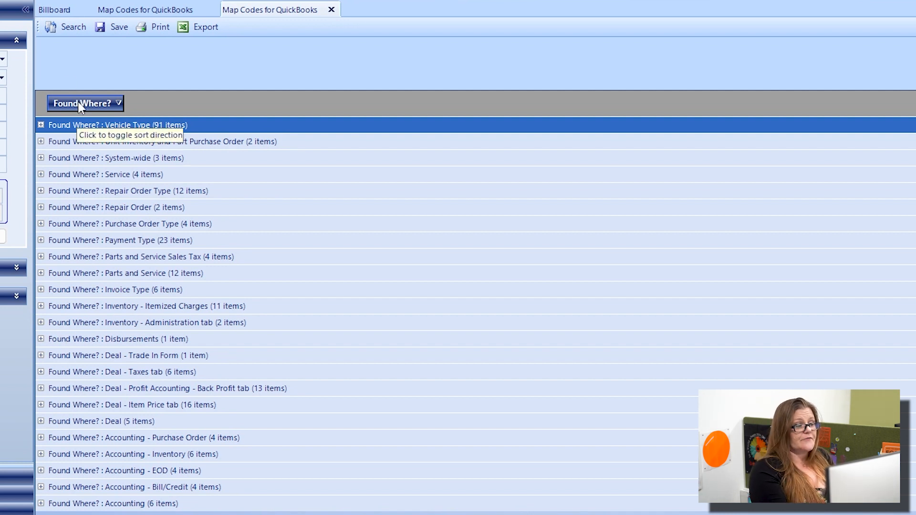
left_click_drag(80, 107, 299, 234)
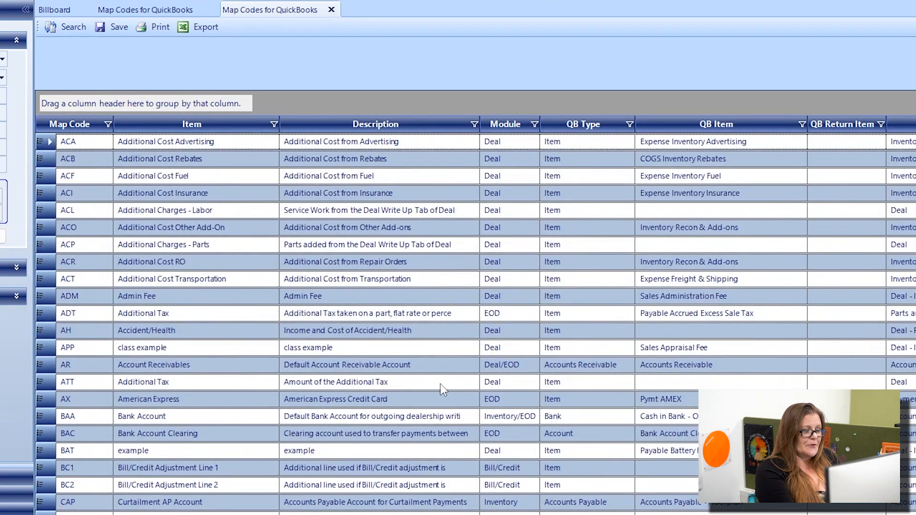
Find the Park Model - Used map code (V711U) in the list and open it for editing.
scroll(497, 301, "down", 12)
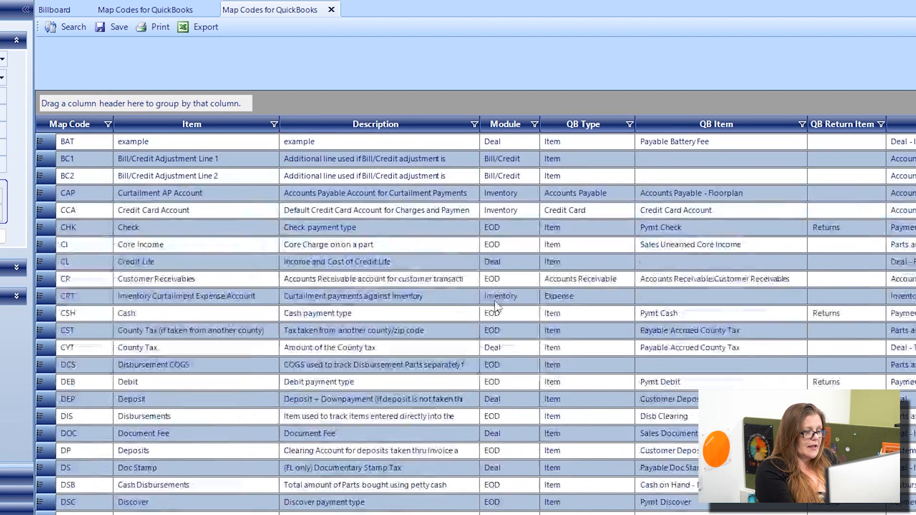
scroll(488, 387, "down", 2)
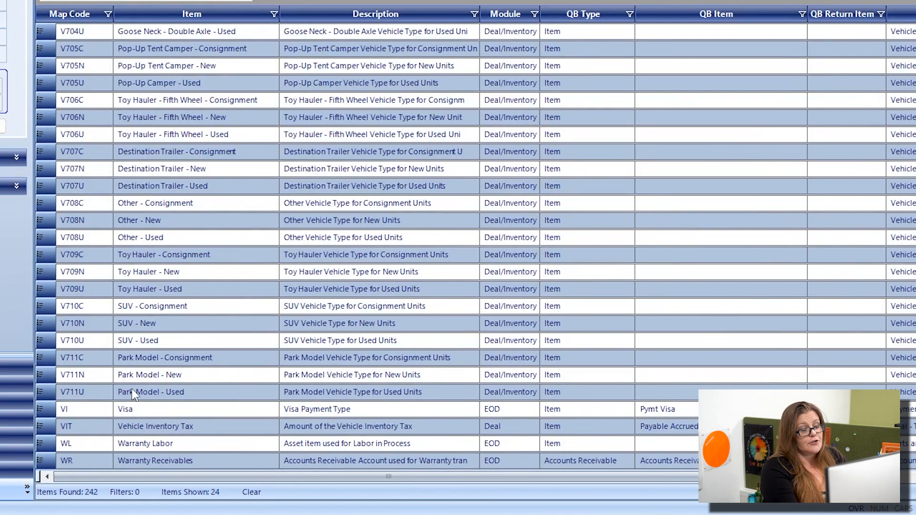
left_click(131, 390)
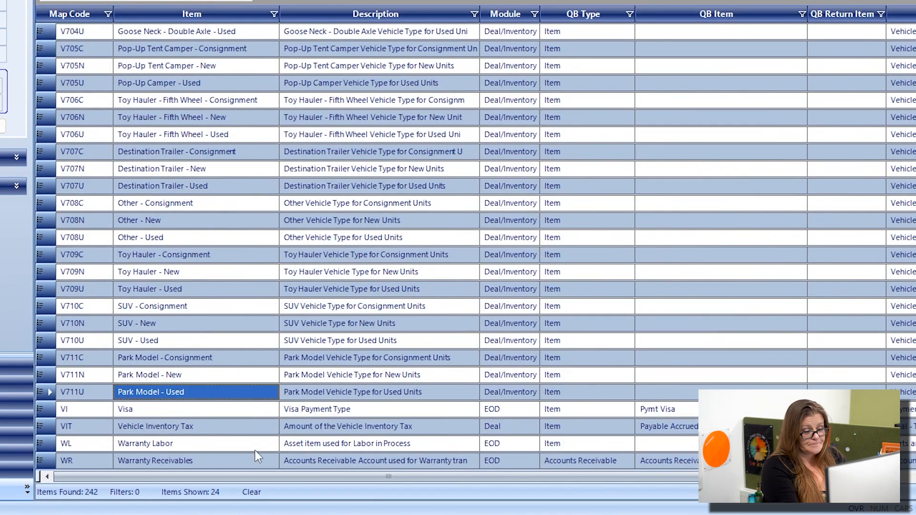
double_click(680, 394)
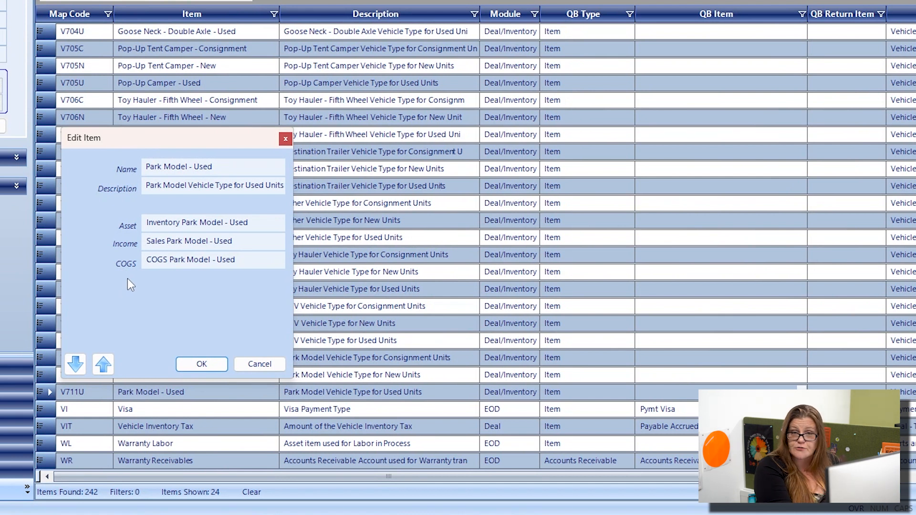
Set the Park Model - Used item's asset mapping to Inventory RV used.
left_click(278, 223)
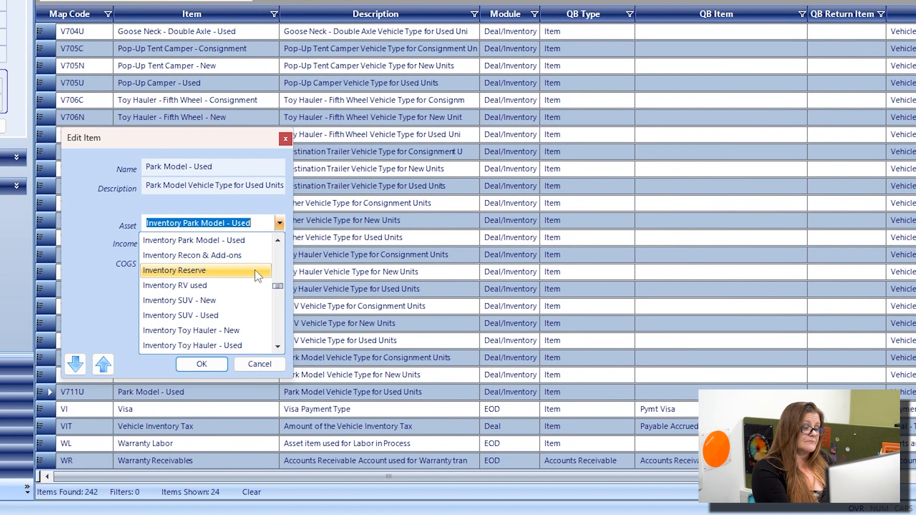
scroll(255, 270, "down", 4)
scroll(254, 276, "down", 10)
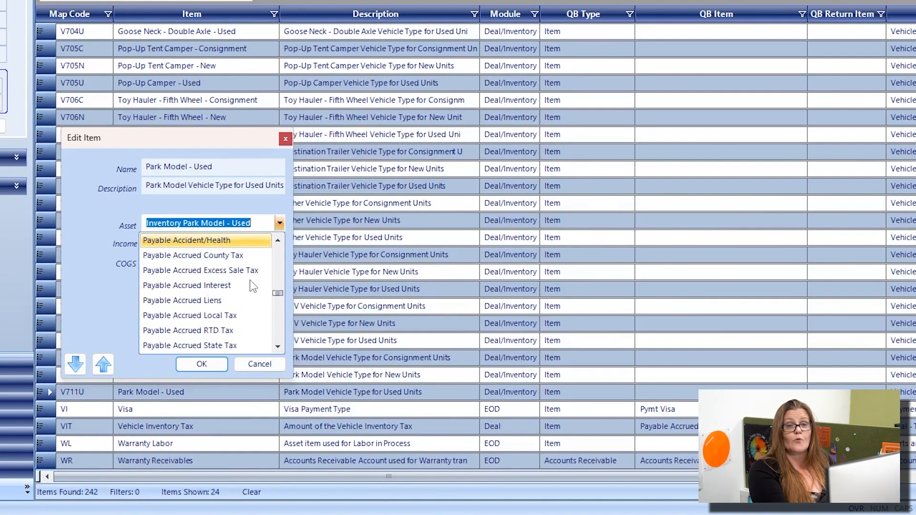
scroll(249, 289, "down", 7)
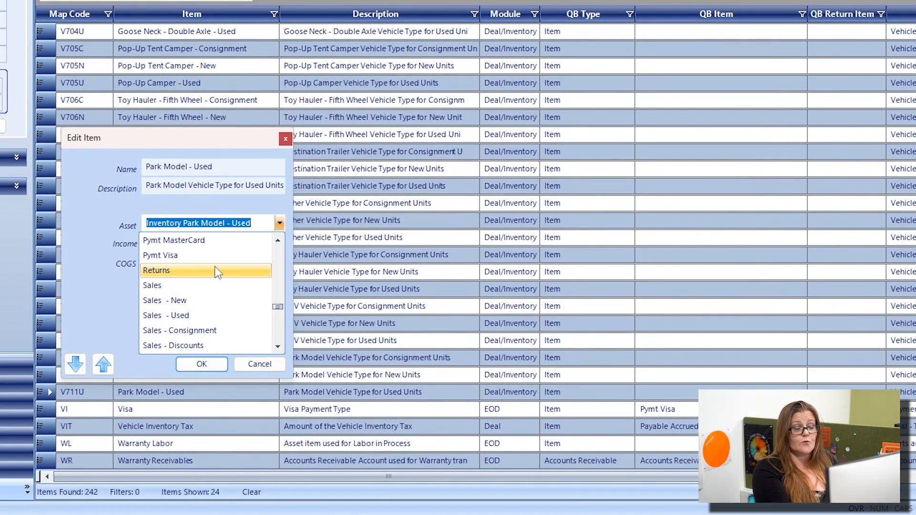
scroll(214, 272, "down", 4)
scroll(216, 277, "up", 12)
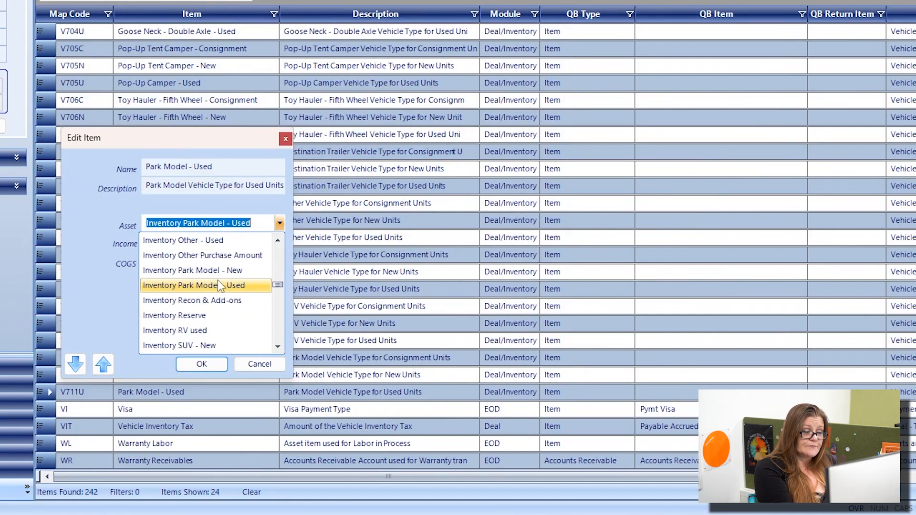
left_click(197, 331)
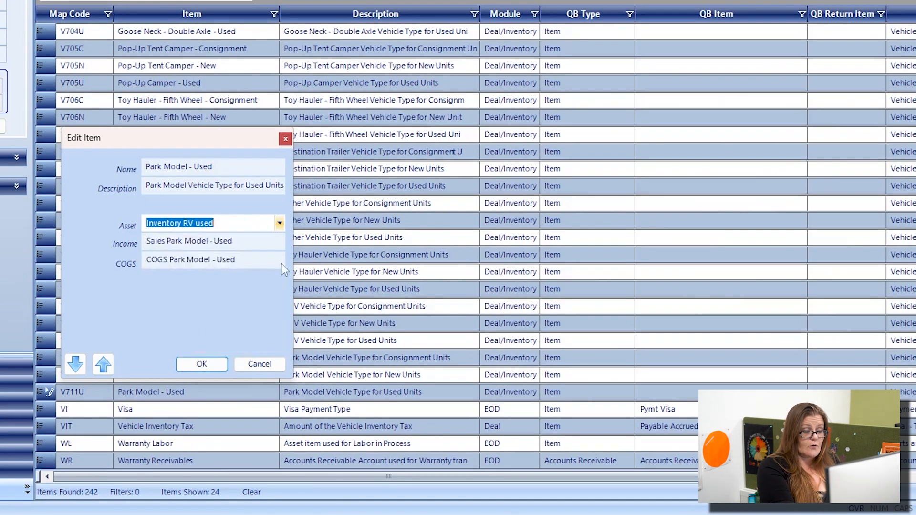
Map the Park Model - Used item's income to Sales RV Used and its COGS to COGS RV USed.
left_click(280, 242)
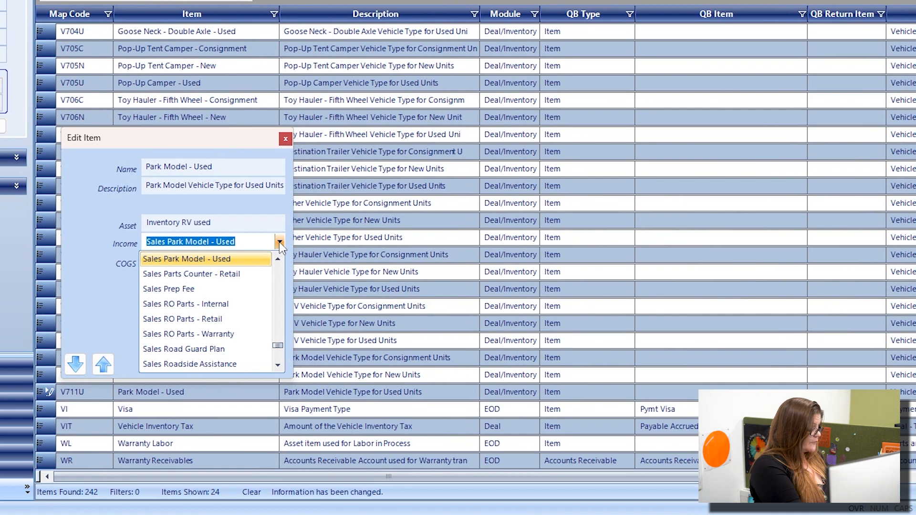
type("Sales R")
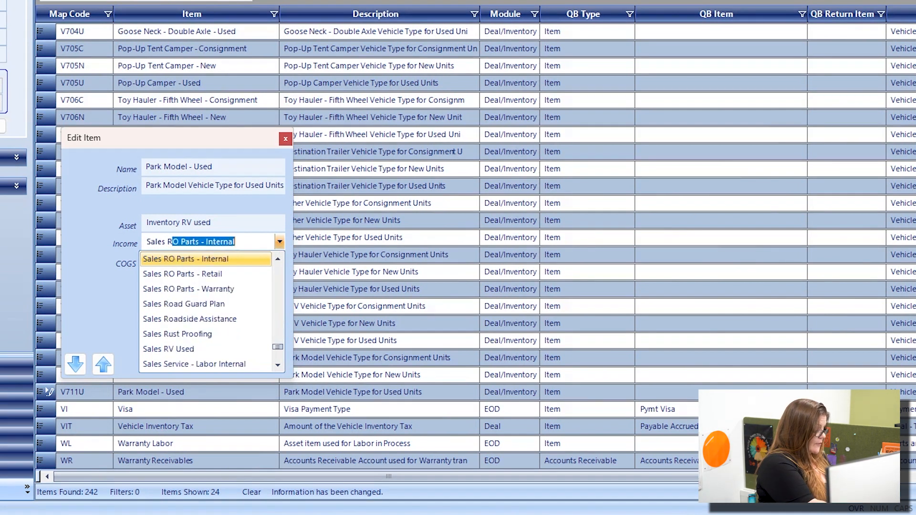
type("V Used")
left_click(256, 260)
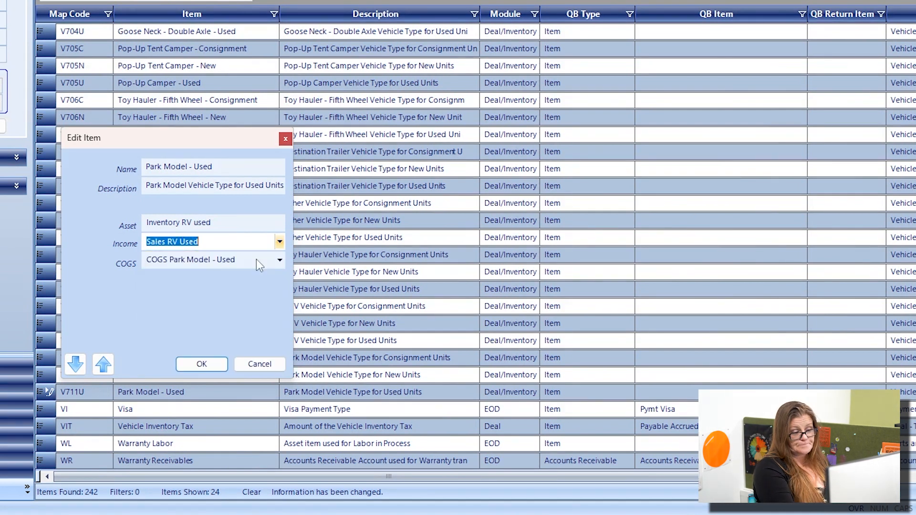
left_click(279, 260)
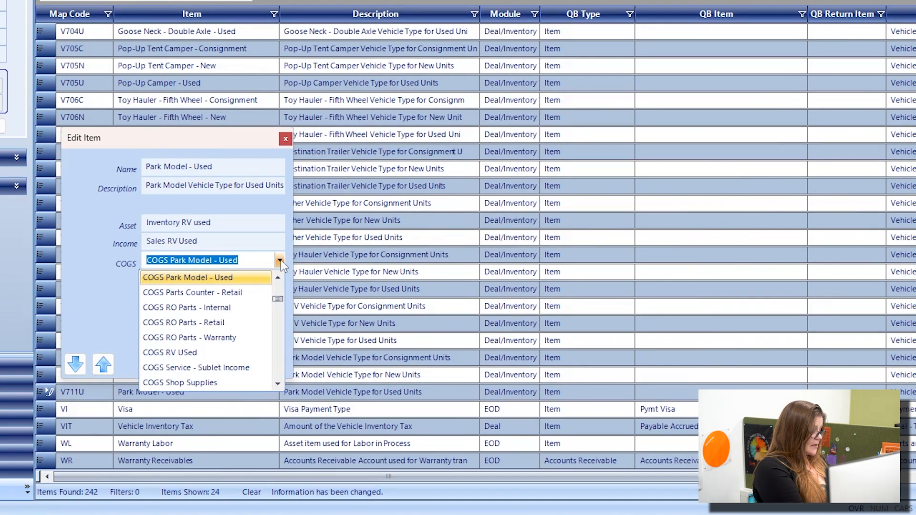
type("COGS RV USe")
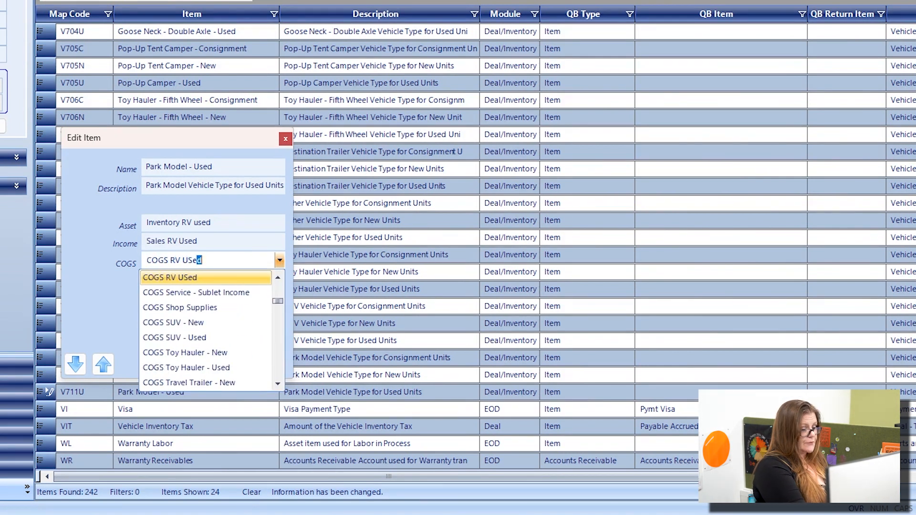
type("d")
left_click(233, 282)
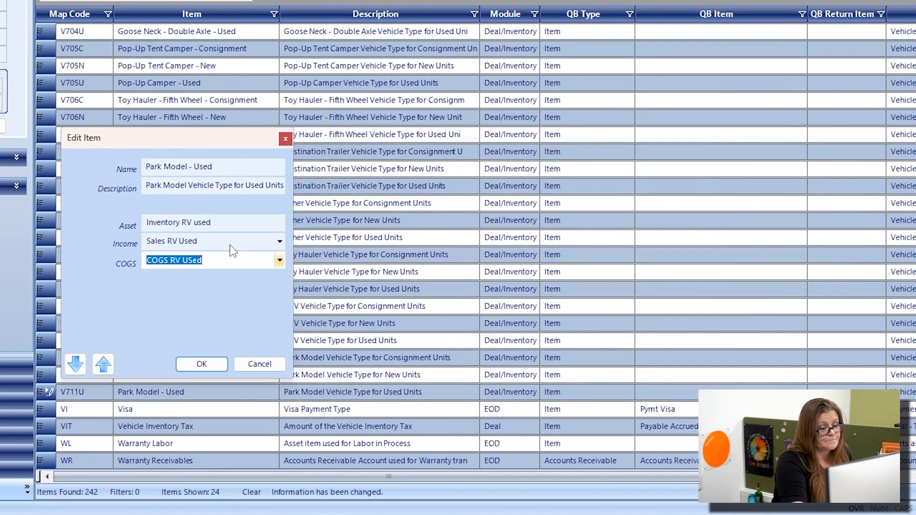
Accept the edited item and record the mapping change with the reason "intial Mapping".
left_click(195, 364)
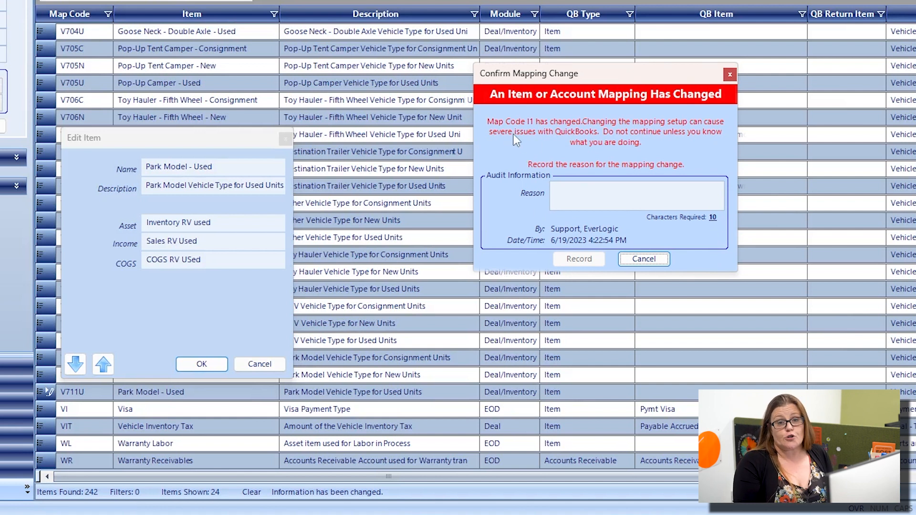
left_click(587, 188)
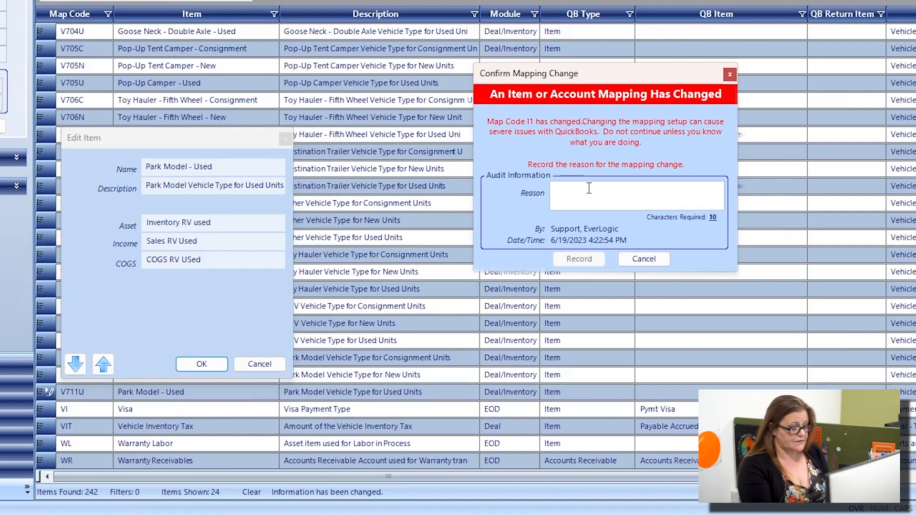
type("int")
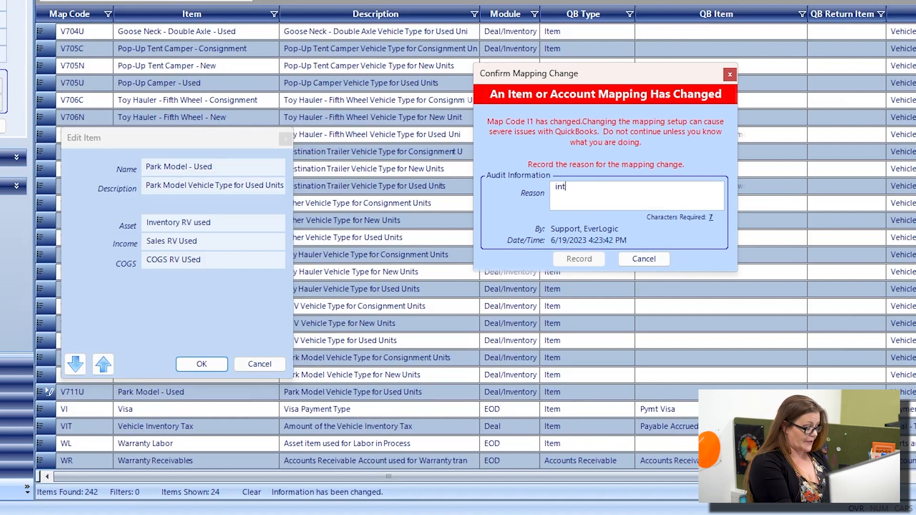
type("ial Mapp")
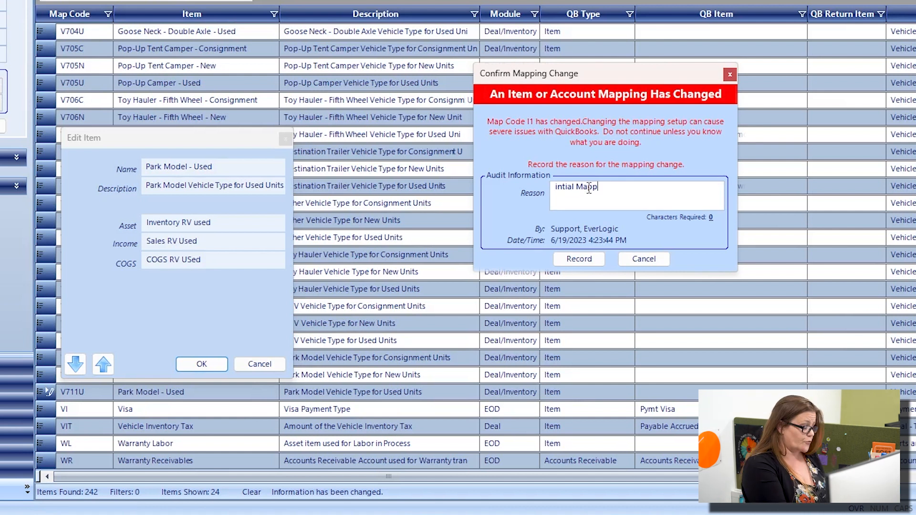
type("ing")
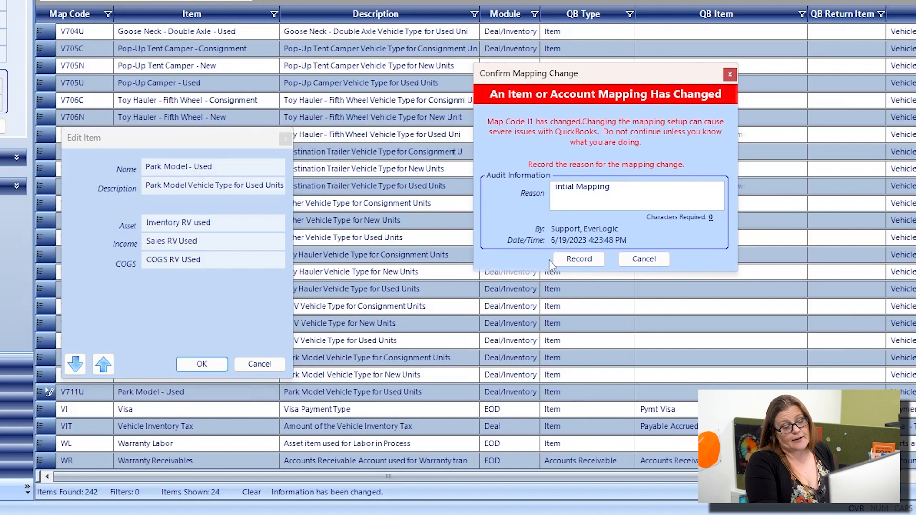
left_click(580, 261)
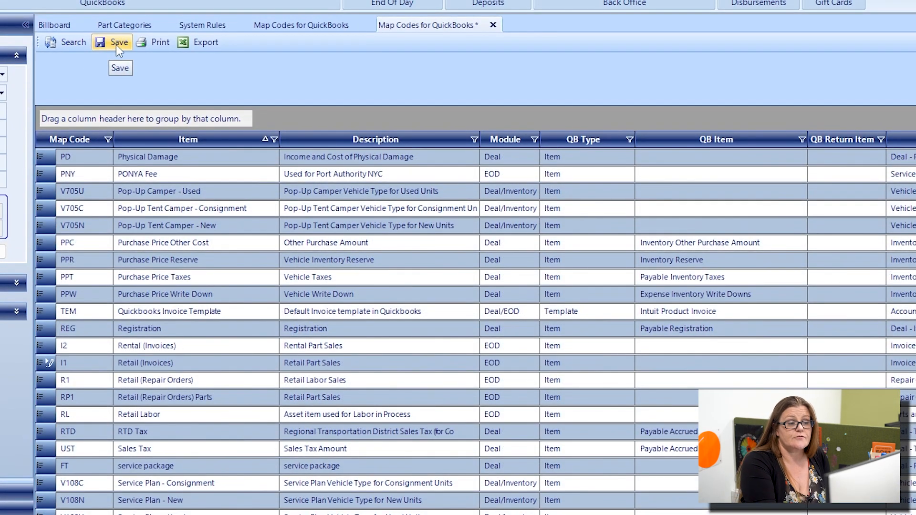
Save the map code changes and close both open Map Codes for QuickBooks lists.
left_click(116, 45)
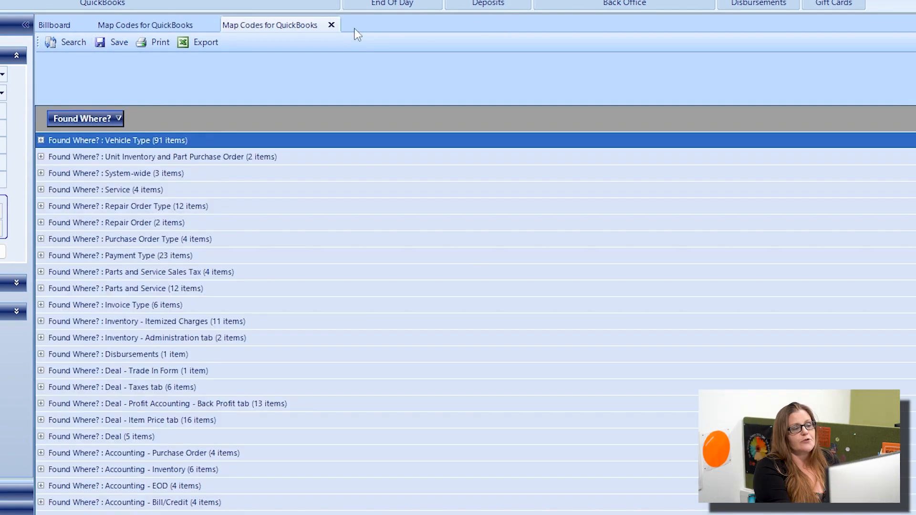
left_click(331, 24)
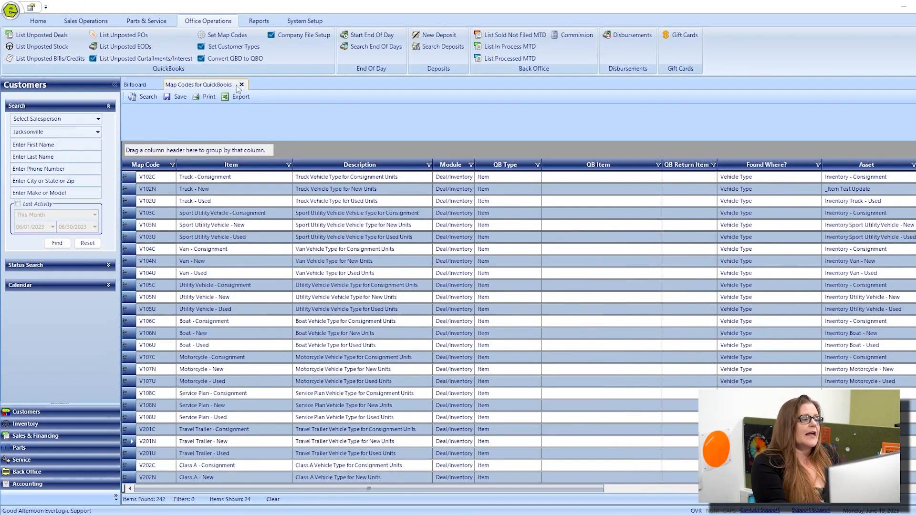
left_click(242, 85)
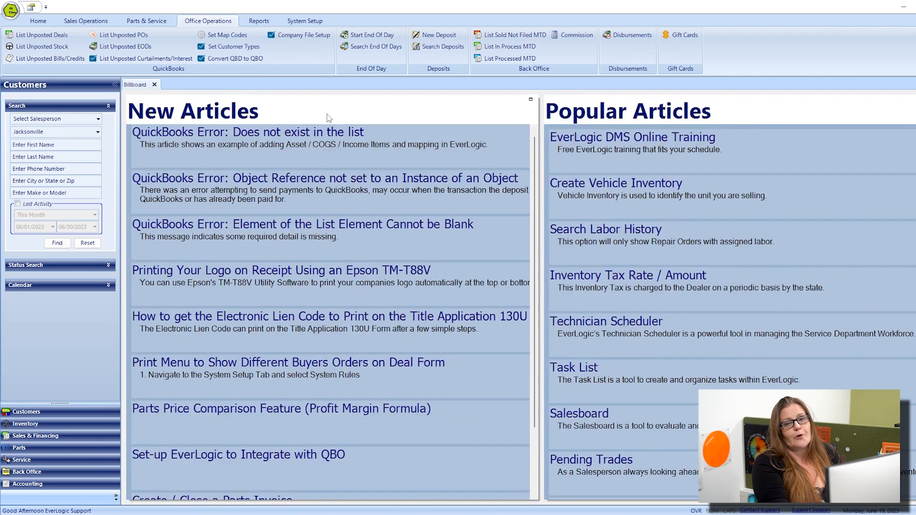